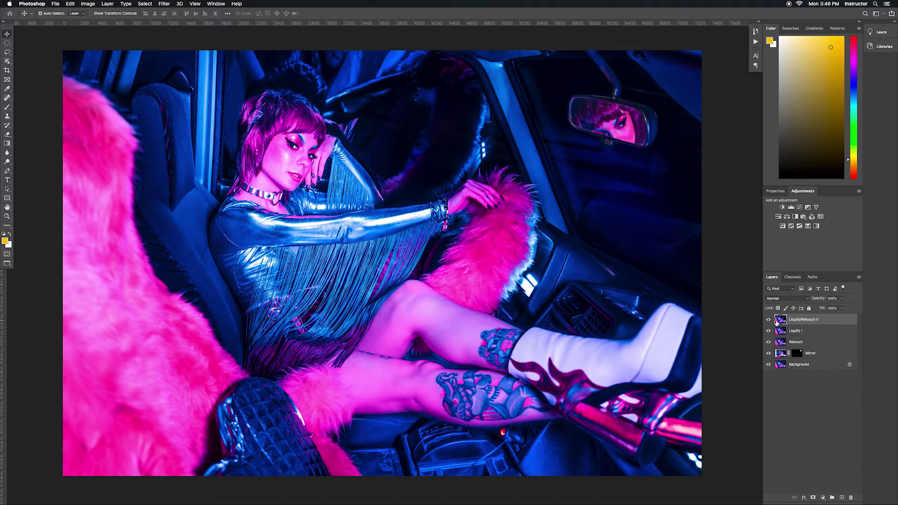
# - Toggle the top retouch layer off and back on to compare before and after
pyautogui.click(768, 320)
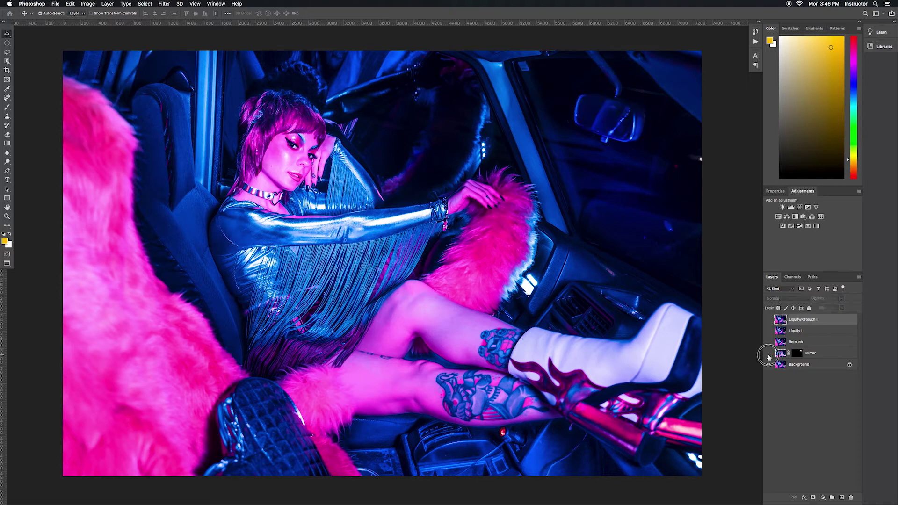
pyautogui.click(768, 320)
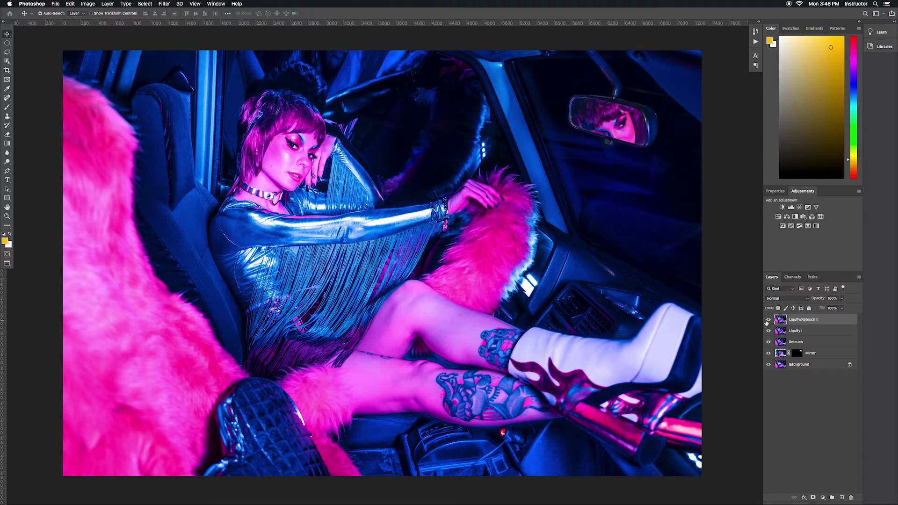
pyautogui.click(57, 4)
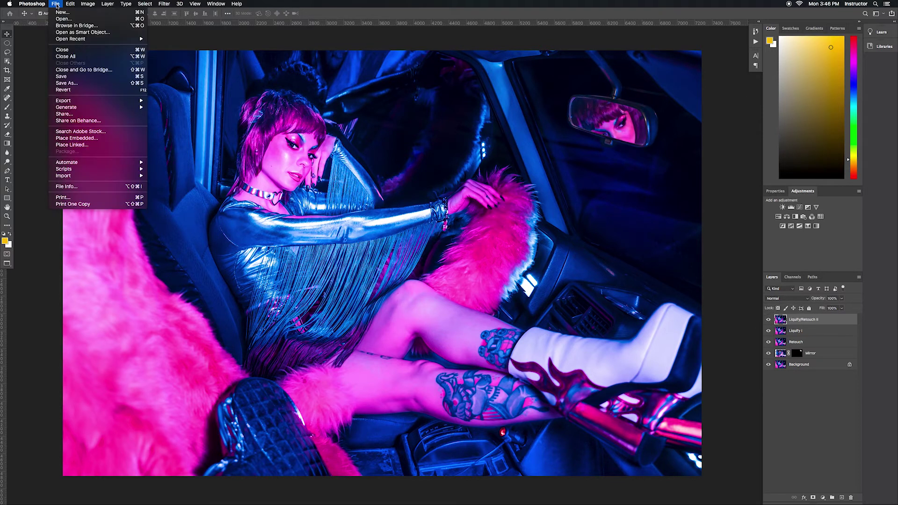
pyautogui.click(244, 151)
# - Save the layered file as TrackerBabe.psd in 2020-03-01_Tracker Babe > PS, silencing the compatibility notice
pyautogui.press('super+shift+s')
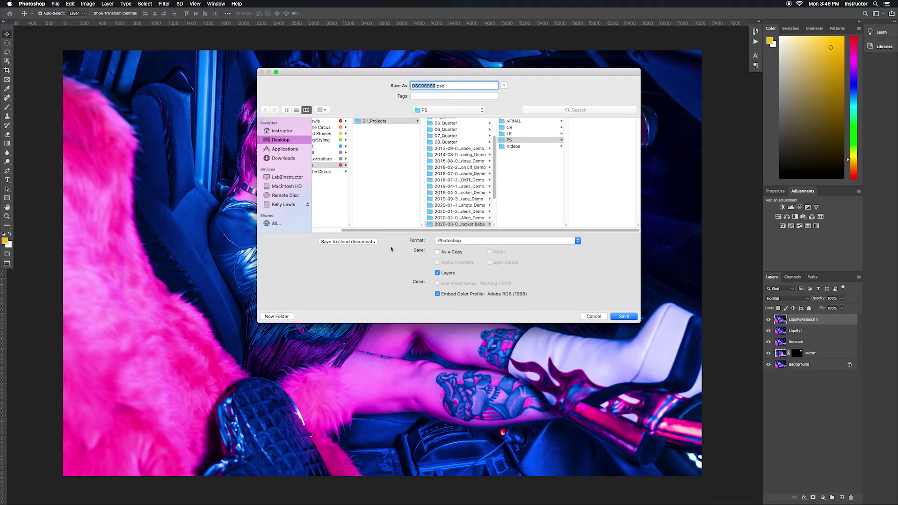
pyautogui.click(469, 224)
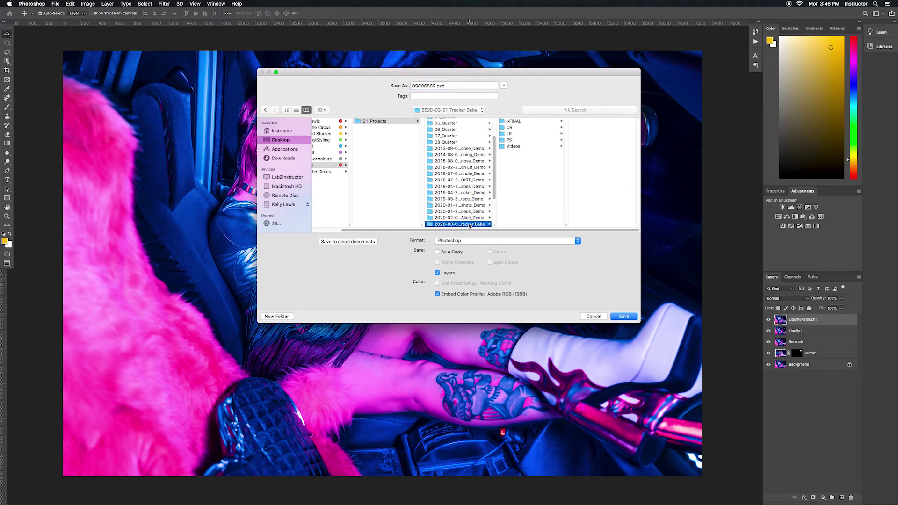
pyautogui.click(524, 135)
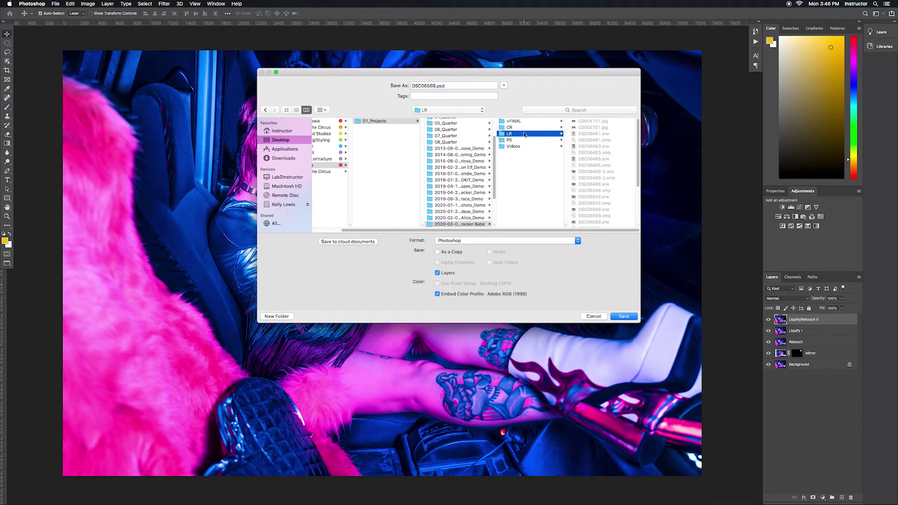
pyautogui.click(521, 140)
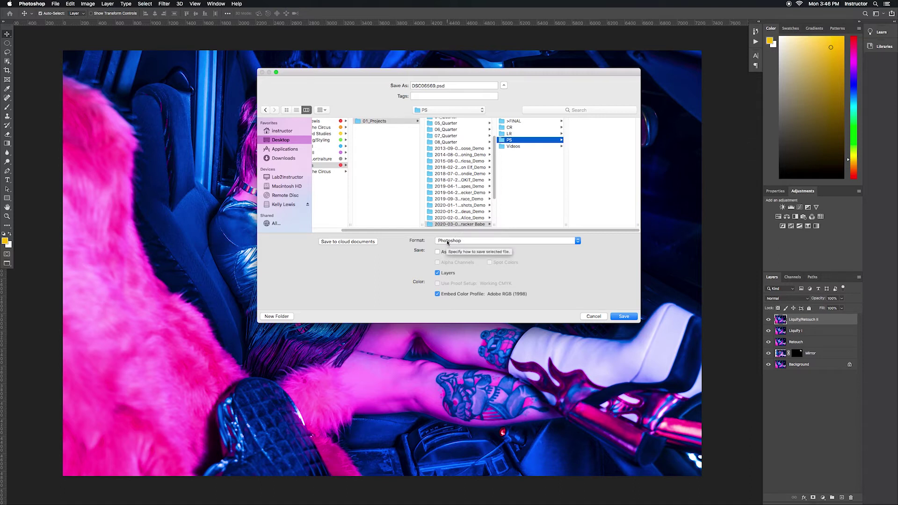
pyautogui.click(411, 86)
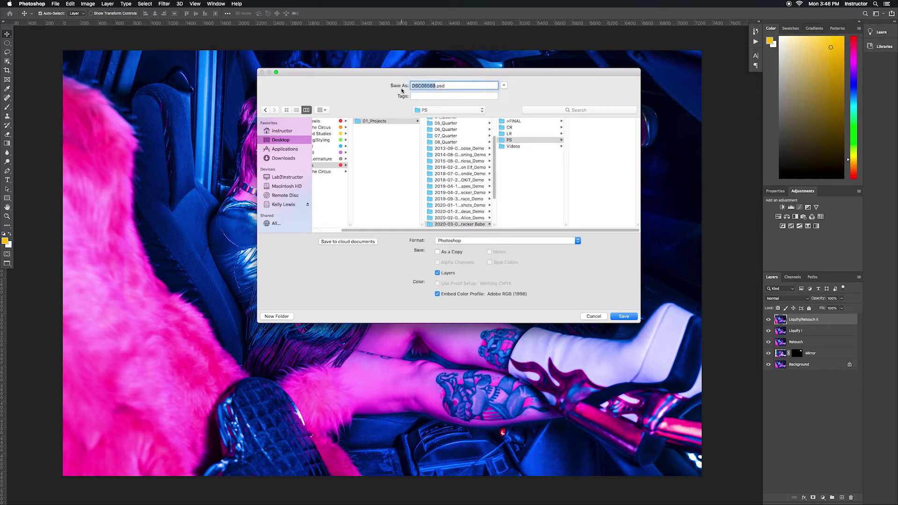
pyautogui.write('TrackerBabe')
pyautogui.click(624, 317)
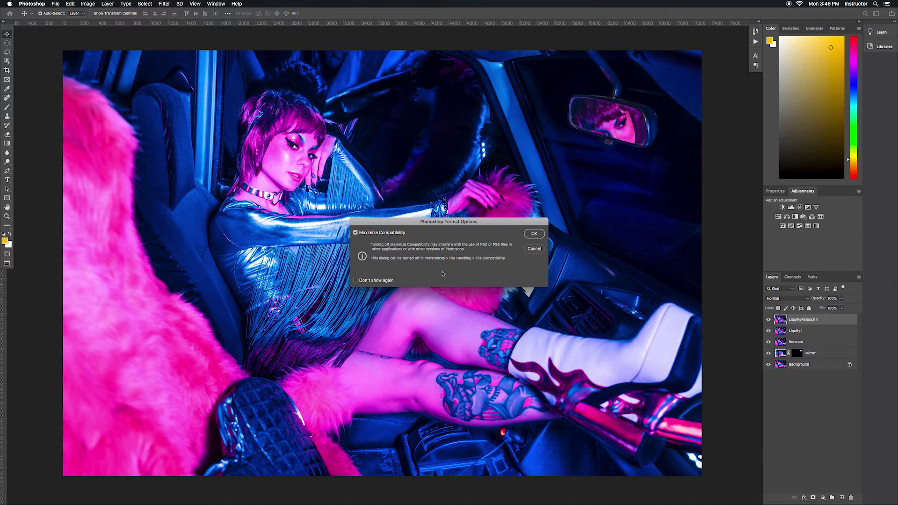
pyautogui.click(356, 281)
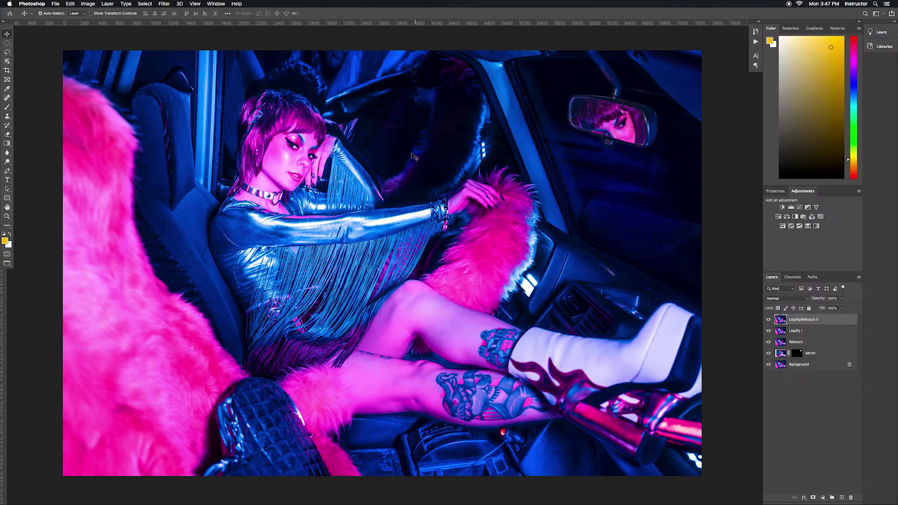
pyautogui.click(449, 171)
# - Save a JPEG-format TrackerBabe copy into the 2020-03-01_Tracker Babe > >FINAL folder
pyautogui.click(55, 4)
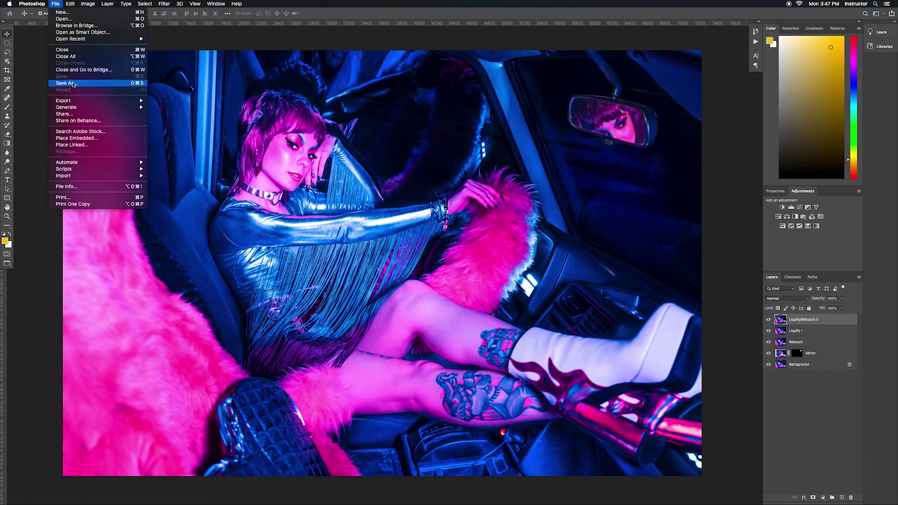
pyautogui.click(66, 83)
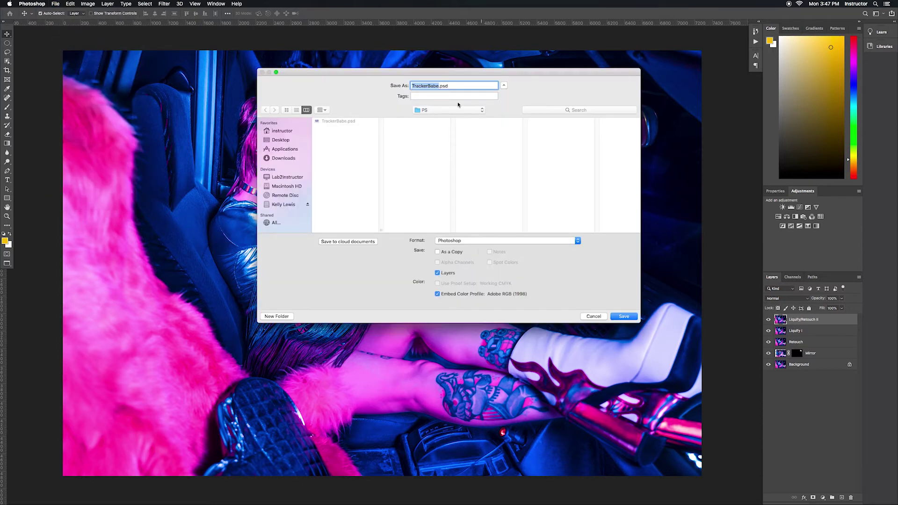
pyautogui.click(462, 241)
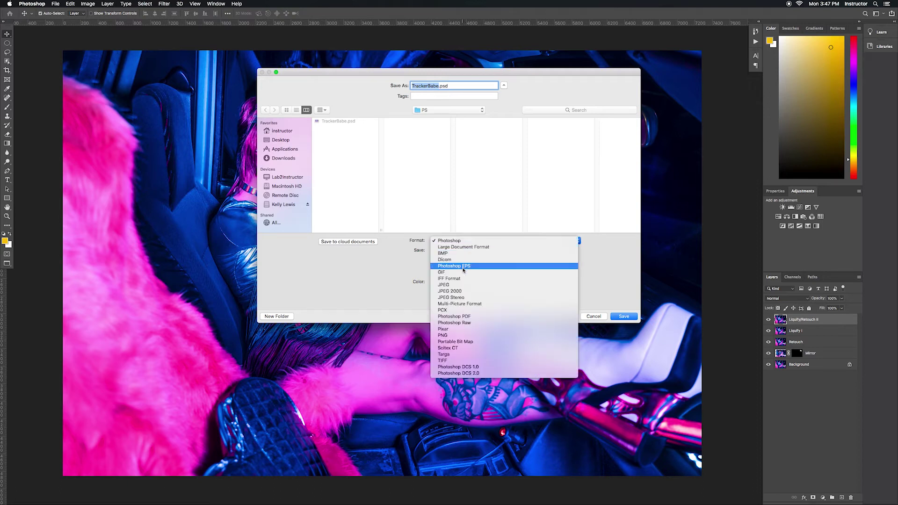
pyautogui.click(453, 285)
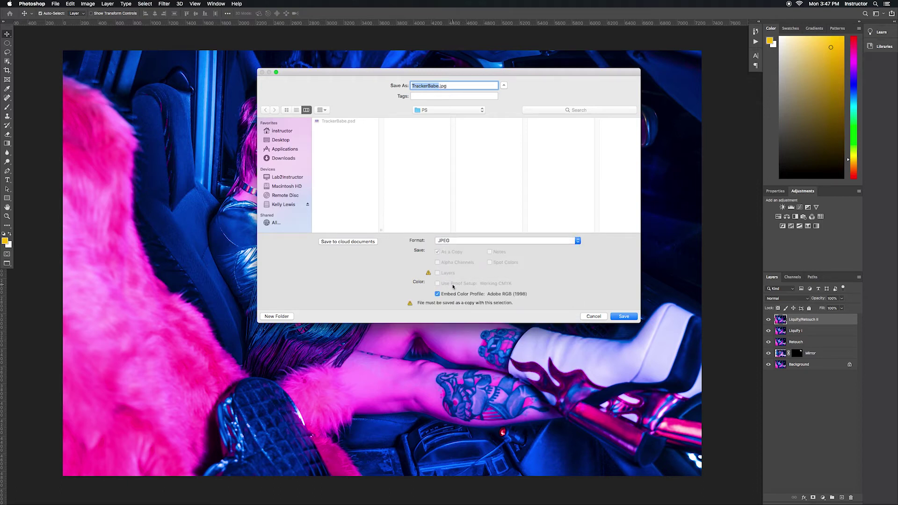
pyautogui.click(435, 113)
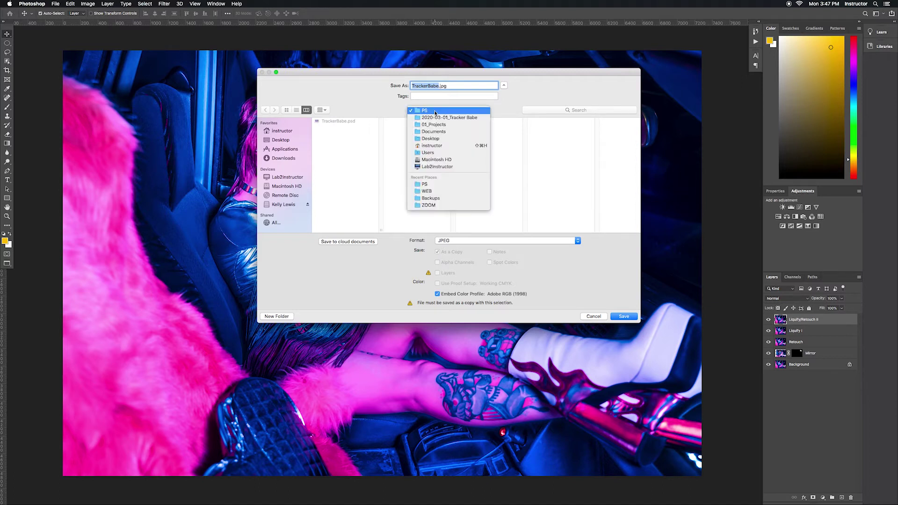
pyautogui.click(467, 117)
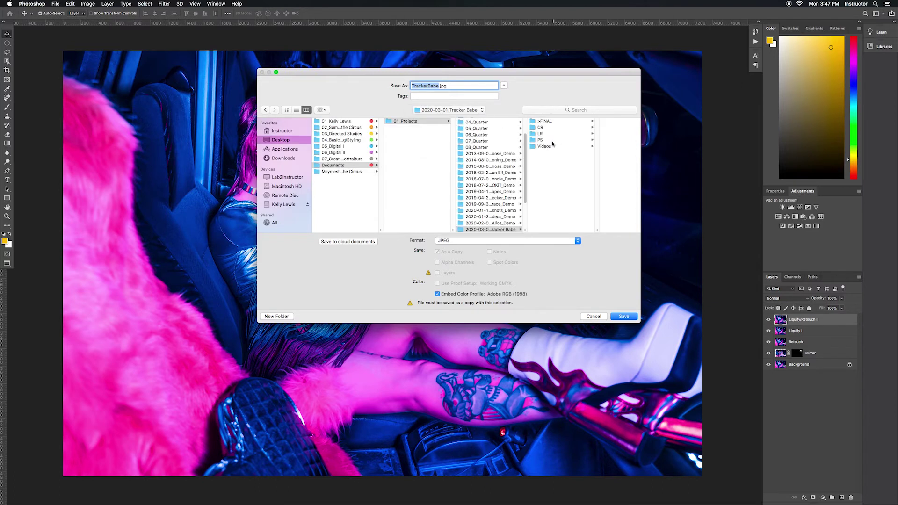
pyautogui.click(547, 121)
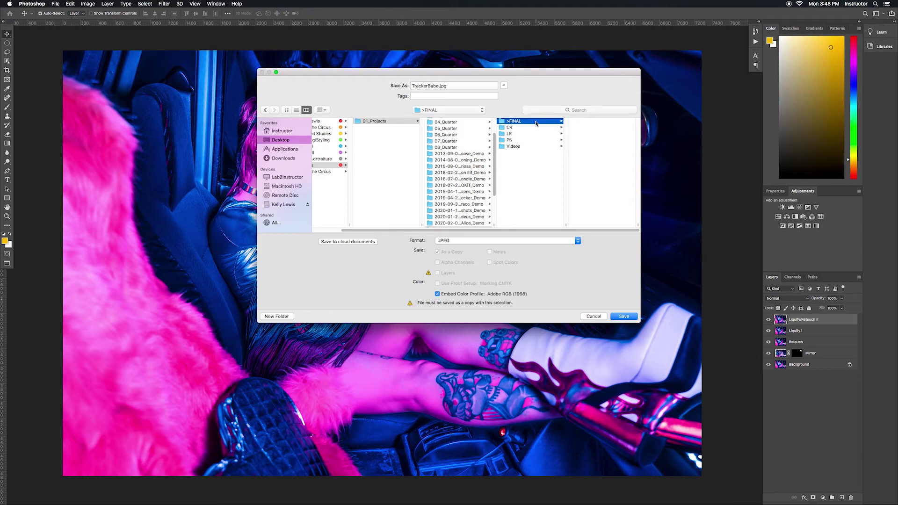
pyautogui.click(624, 316)
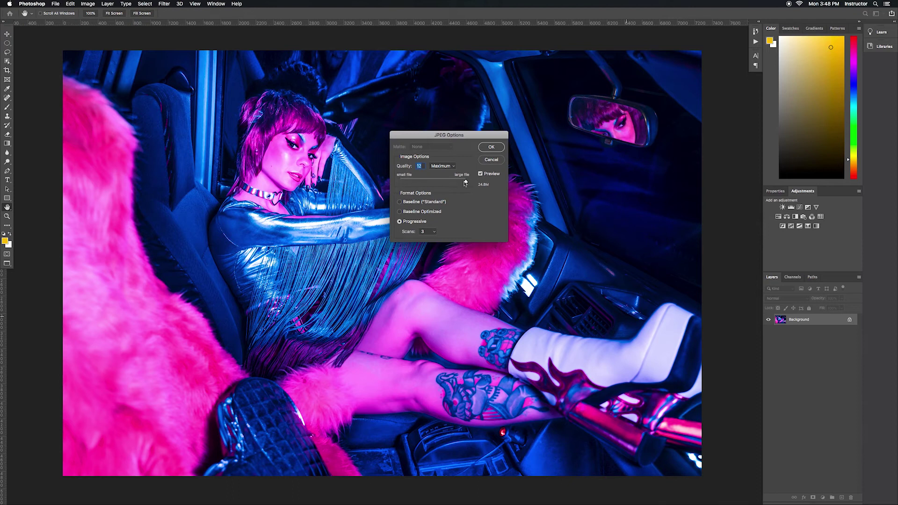
# - Adjust the JPEG Quality slider for the full-size TrackerBabe.jpg to finish writing it
pyautogui.moveTo(466, 181)
pyautogui.mouseDown()
pyautogui.moveTo(425, 182)
pyautogui.moveTo(465, 182)
pyautogui.mouseUp()
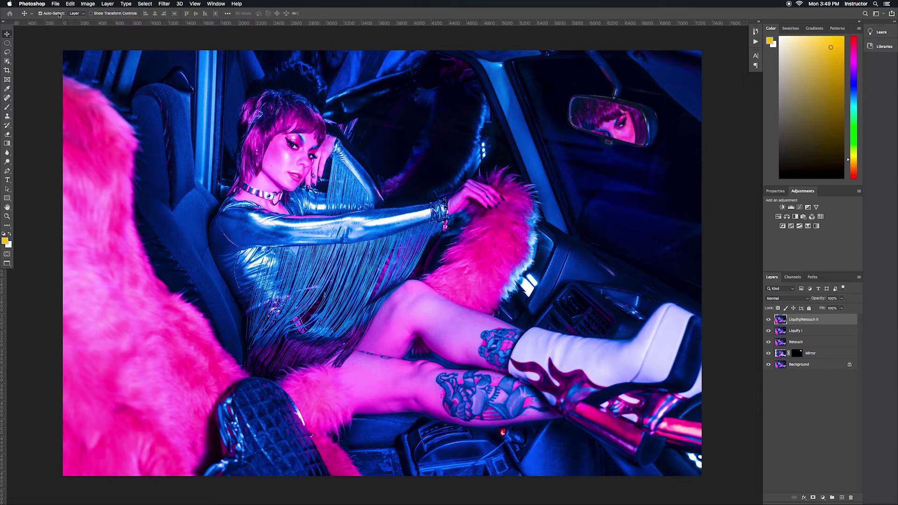
# - Resize the image to 200 pixels/inch and 1200 px height, giving 1799 × 1200 pixels
pyautogui.click(86, 4)
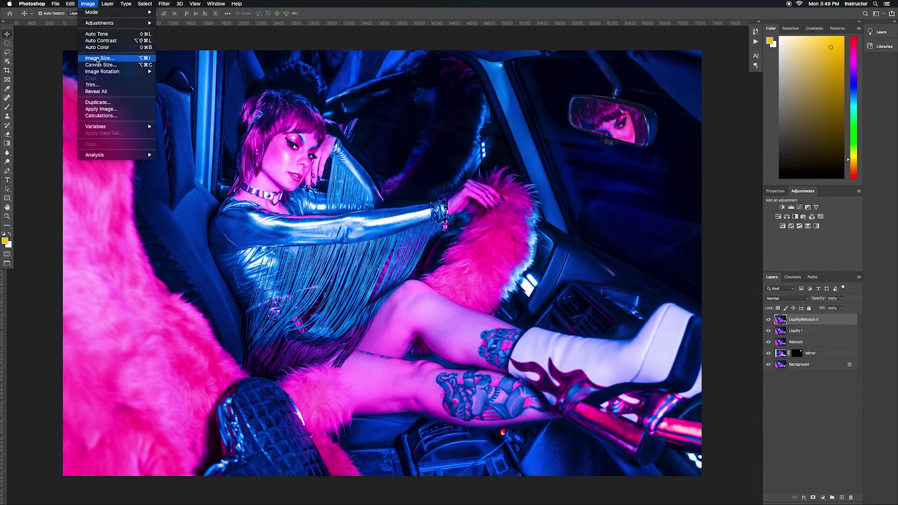
pyautogui.click(96, 59)
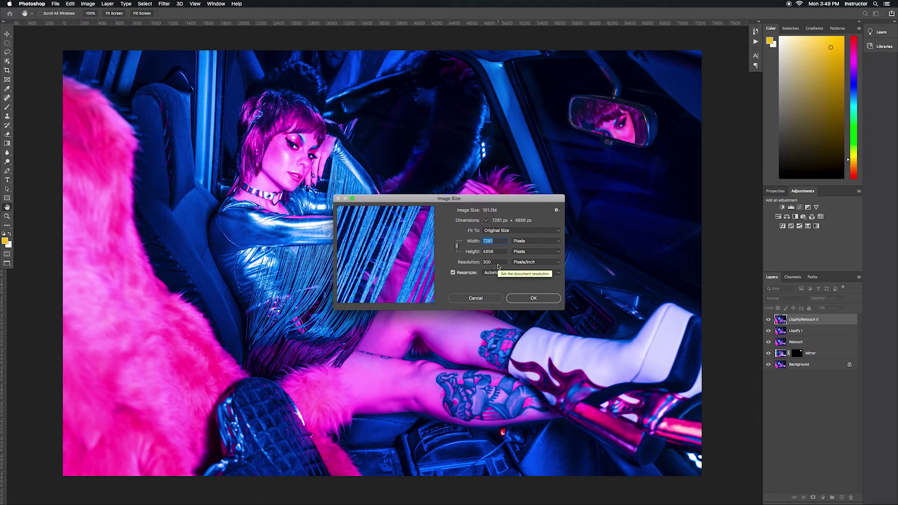
pyautogui.doubleClick(495, 263)
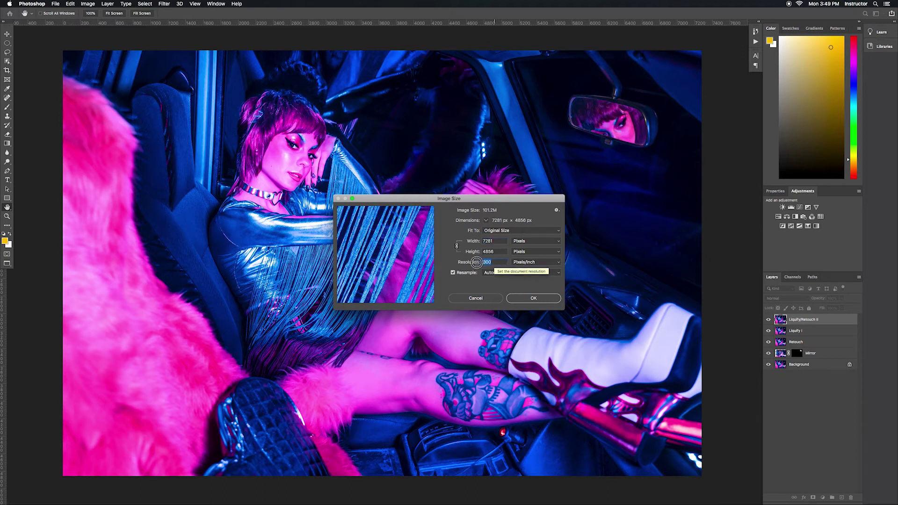
pyautogui.write('200')
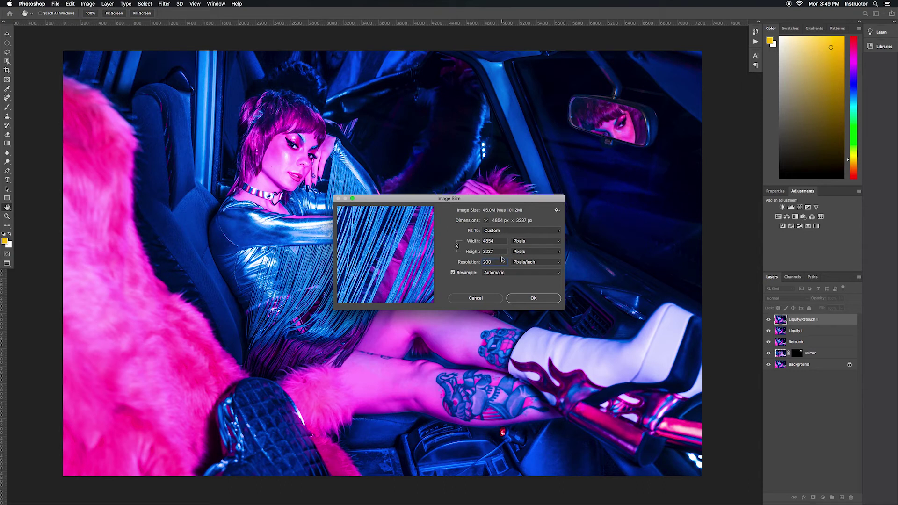
pyautogui.doubleClick(498, 251)
pyautogui.write('1200')
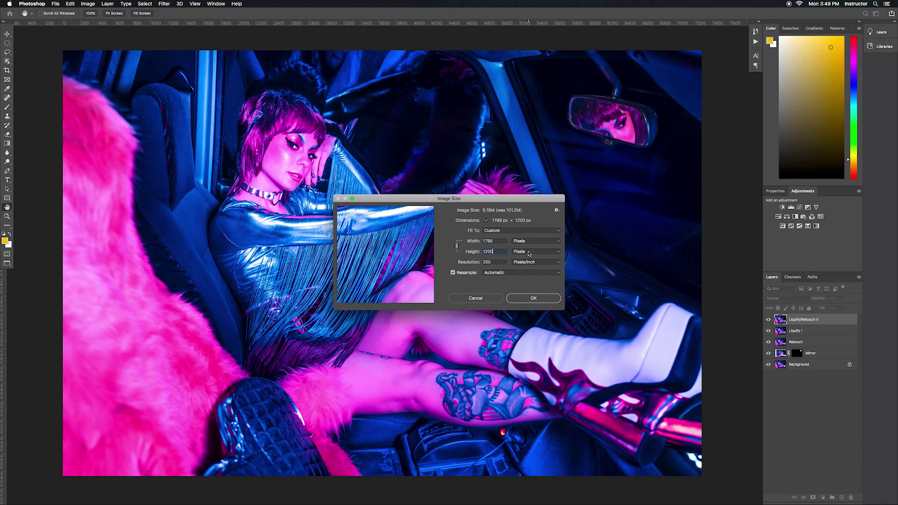
pyautogui.click(533, 298)
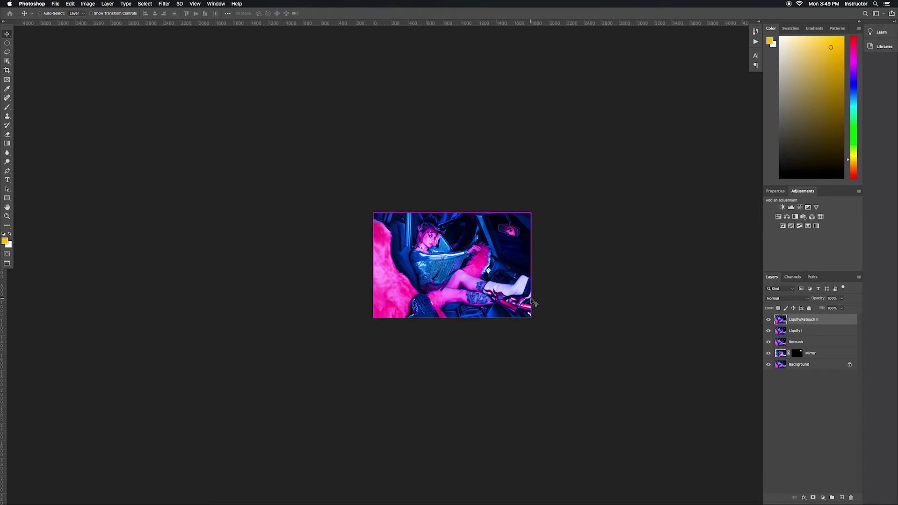
# - Create a WEB folder inside PS and save the resized image there as TrackerBabe_WEB.psd
pyautogui.press('super+1')
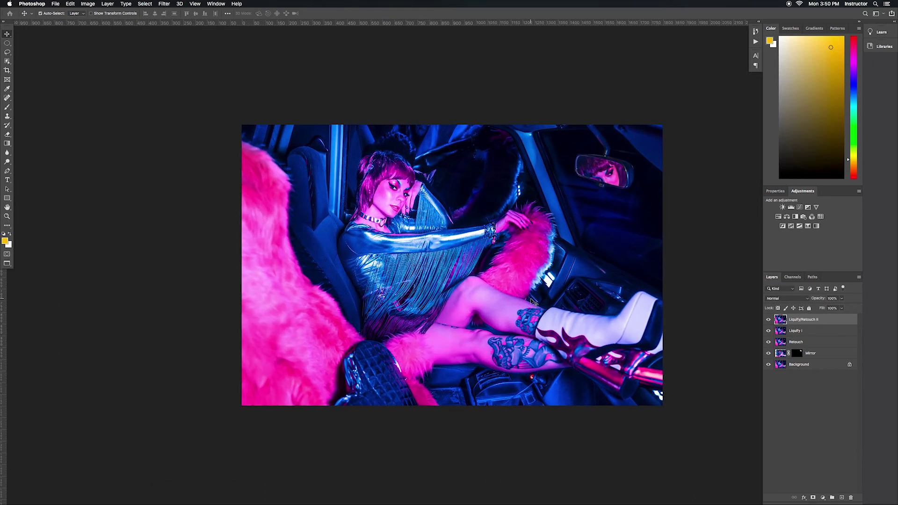
pyautogui.click(56, 5)
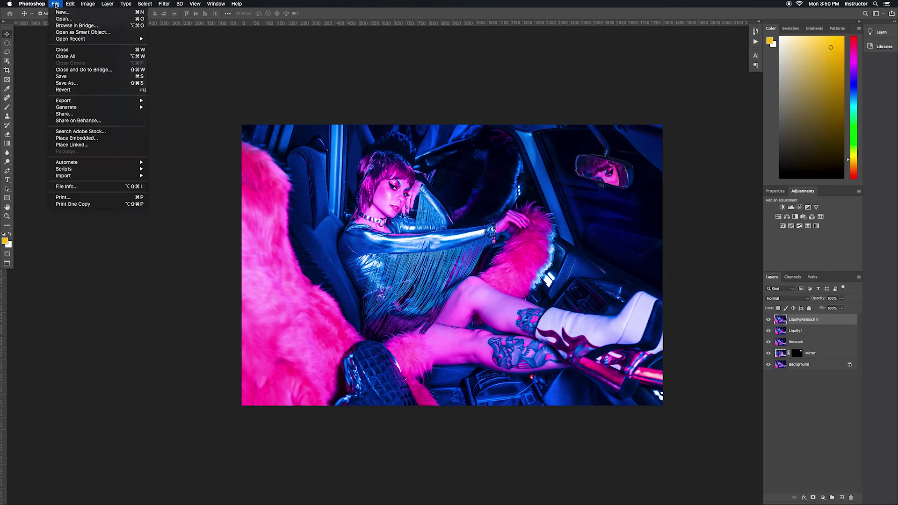
pyautogui.press('super+shift+s')
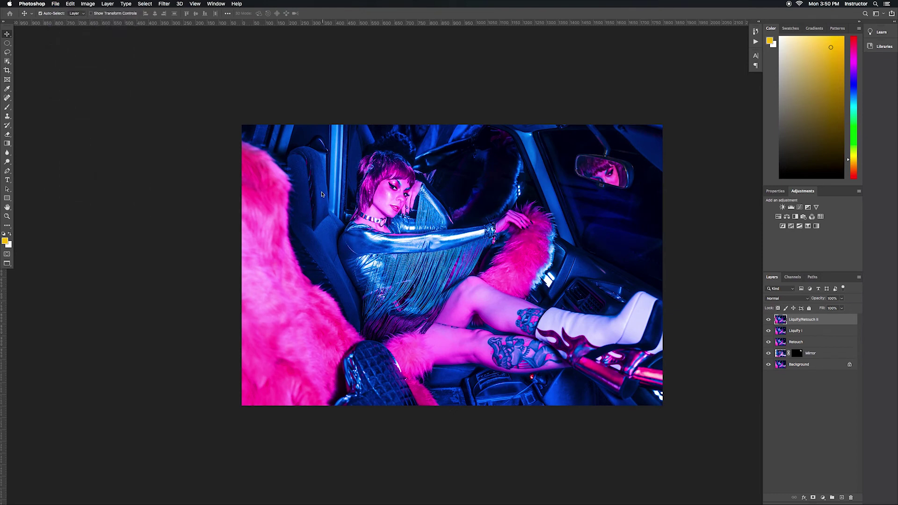
pyautogui.click(520, 142)
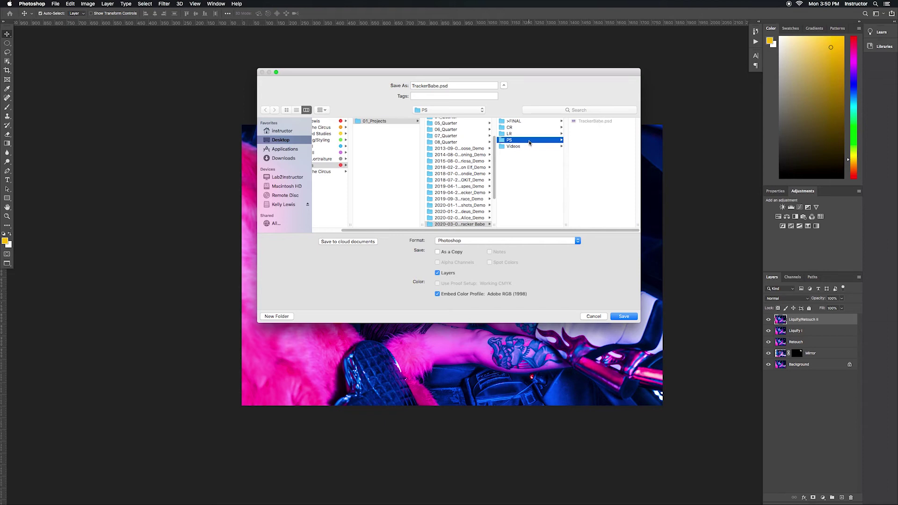
pyautogui.click(276, 316)
pyautogui.write('WEB')
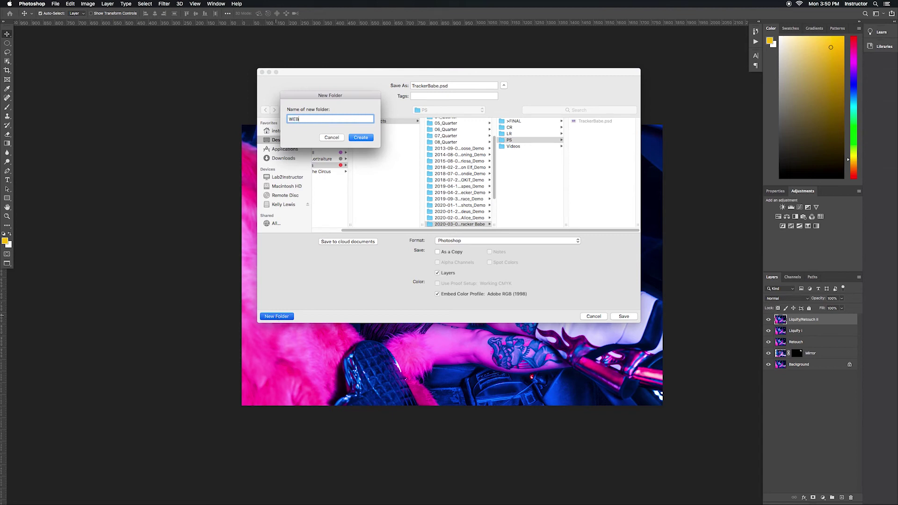
pyautogui.click(361, 138)
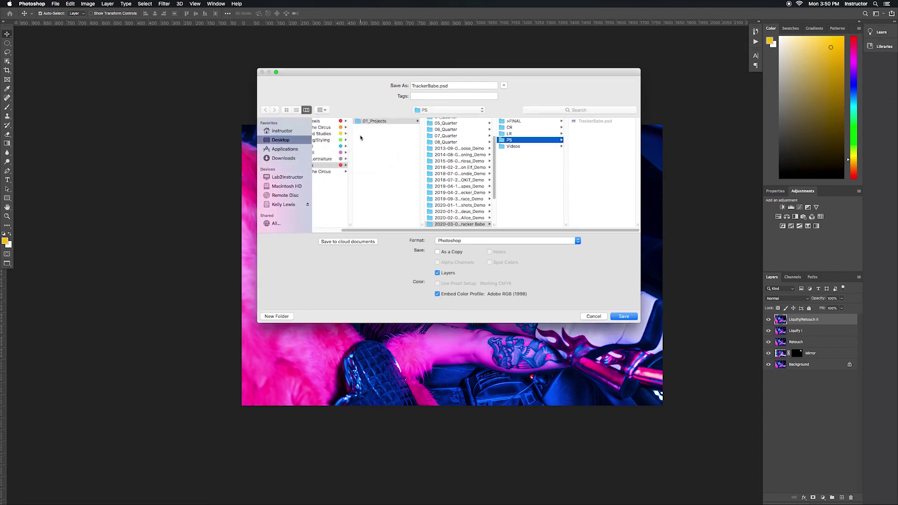
pyautogui.click(438, 86)
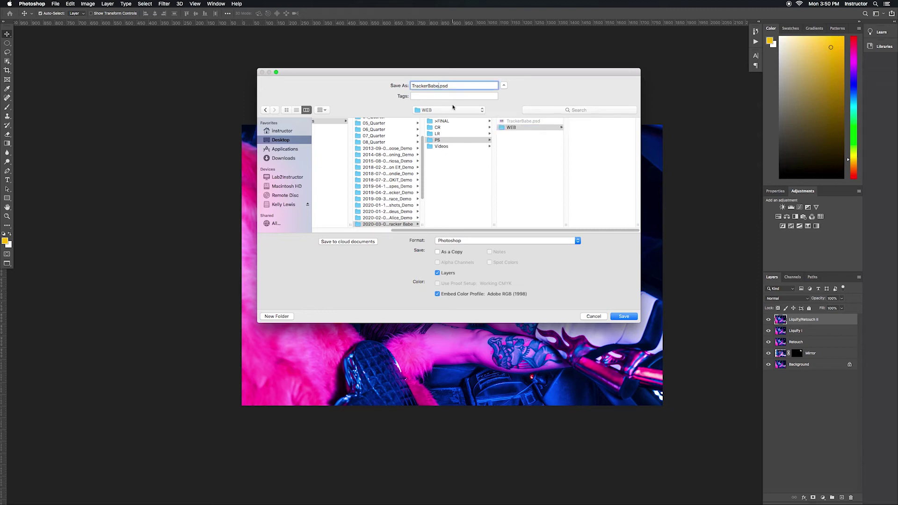
pyautogui.write('_WEB')
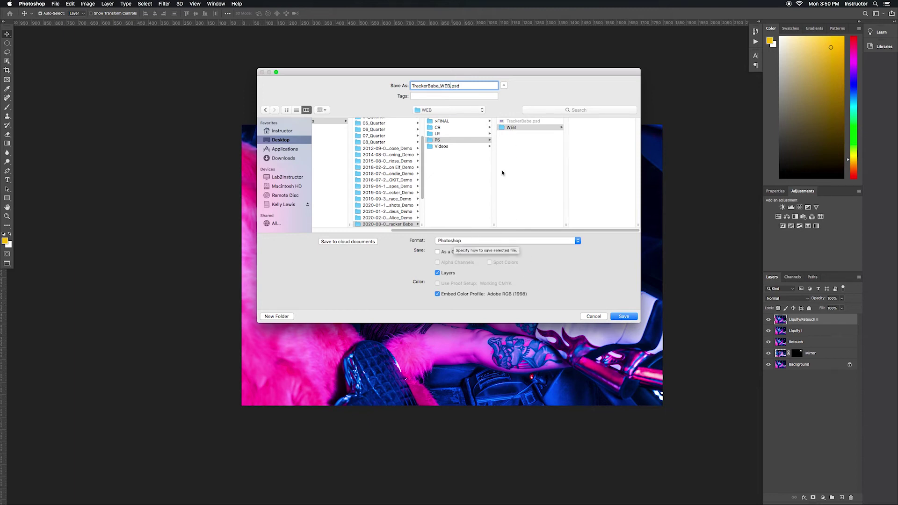
pyautogui.click(536, 128)
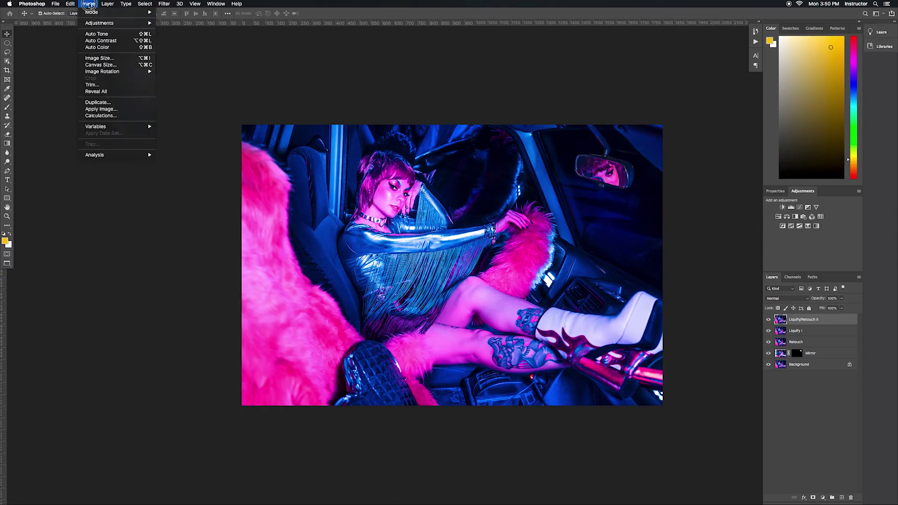
pyautogui.click(103, 58)
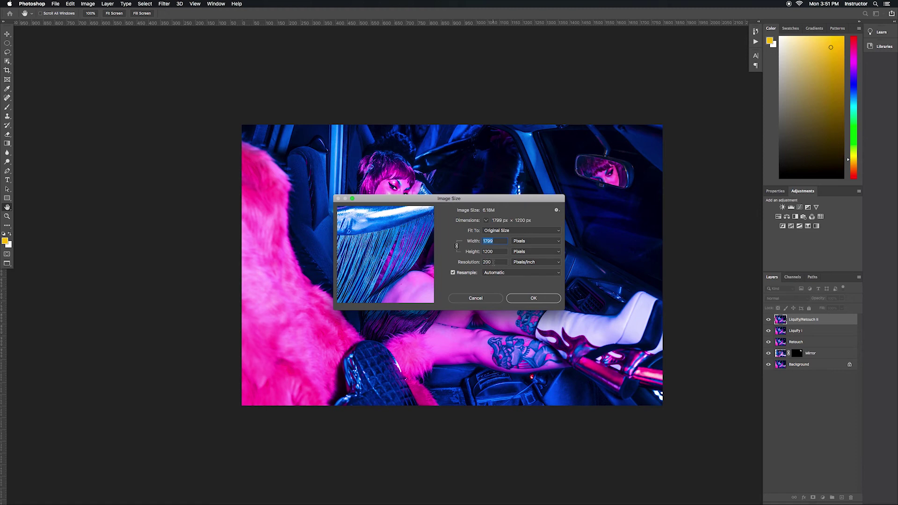
pyautogui.click(496, 251)
pyautogui.click(526, 298)
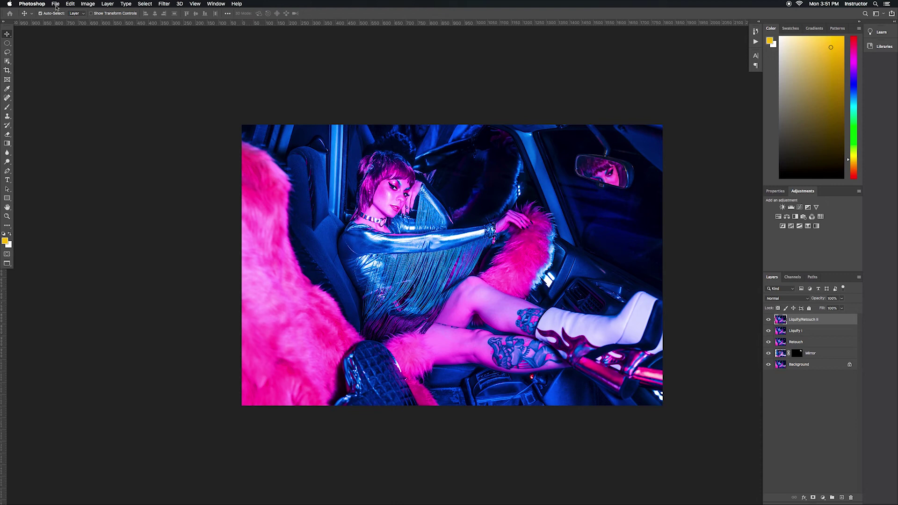
# - Convert the image from Adobe RGB (1998) to sRGB IEC61966-2.1, flattening to one Background layer
pyautogui.click(70, 3)
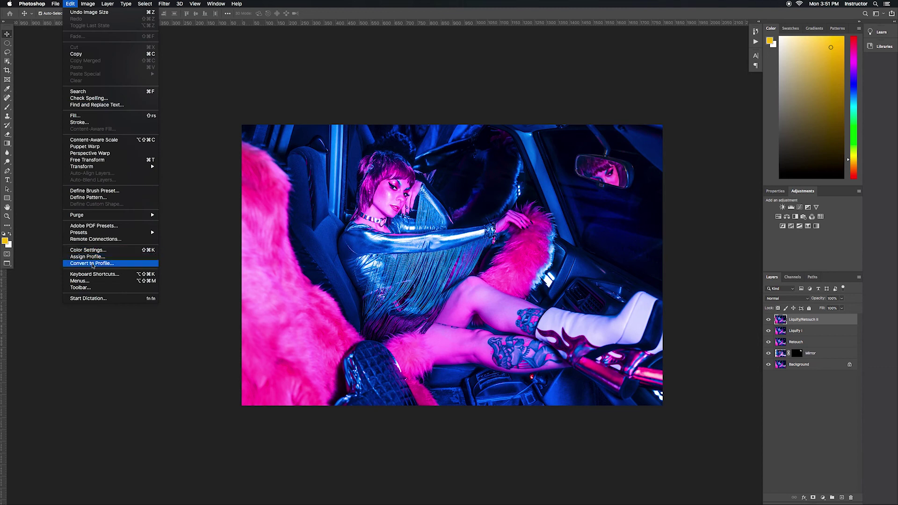
pyautogui.click(94, 264)
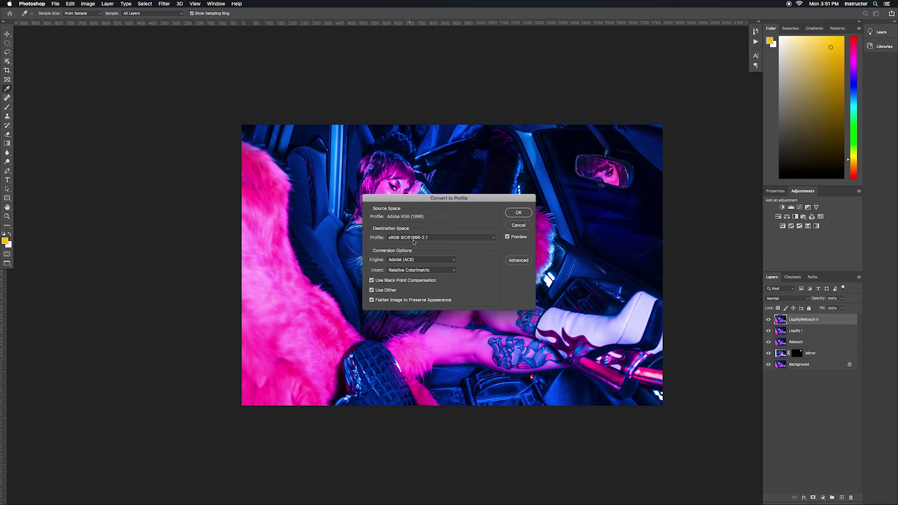
pyautogui.click(431, 239)
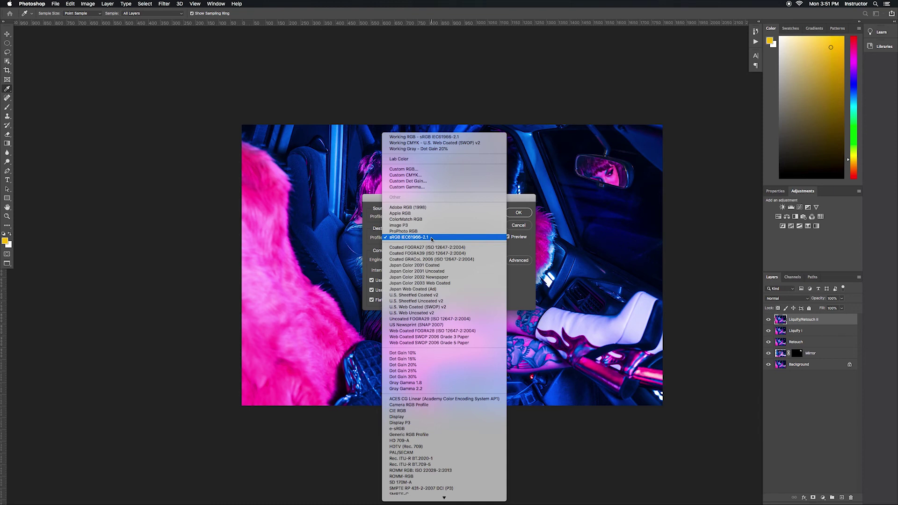
pyautogui.click(431, 238)
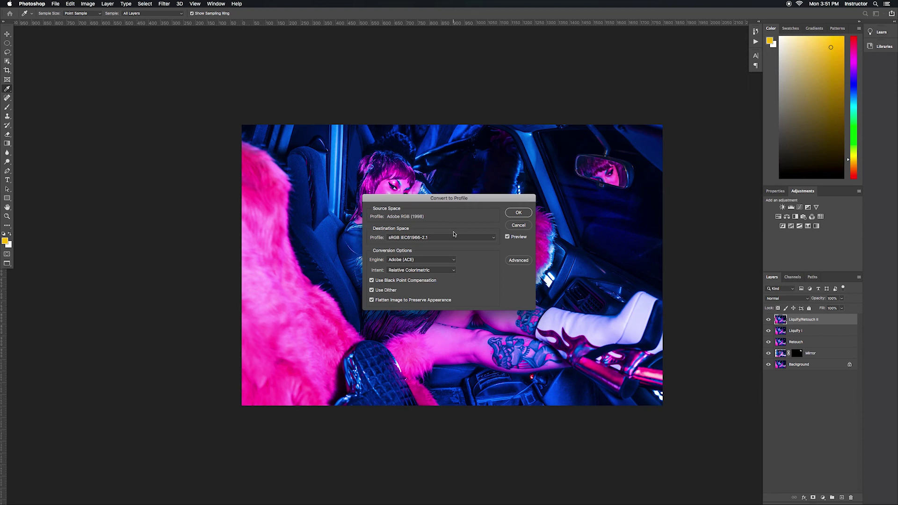
pyautogui.click(520, 214)
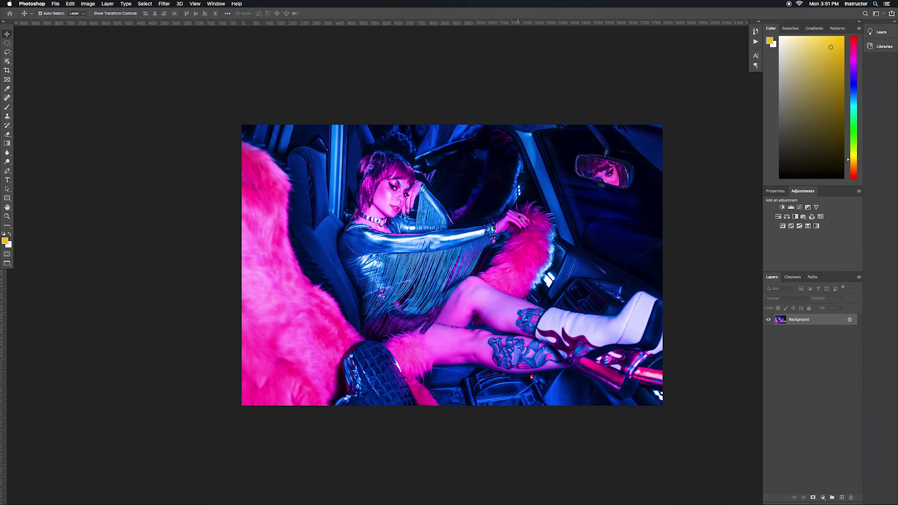
# - Create a new WEB folder inside the project's >FINAL folder from the Save As dialog
pyautogui.press('super+shift+s')
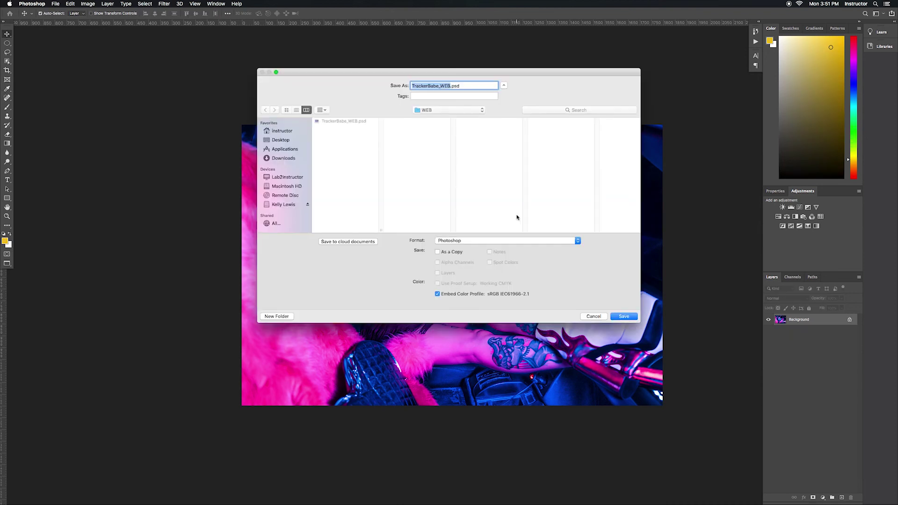
pyautogui.click(438, 113)
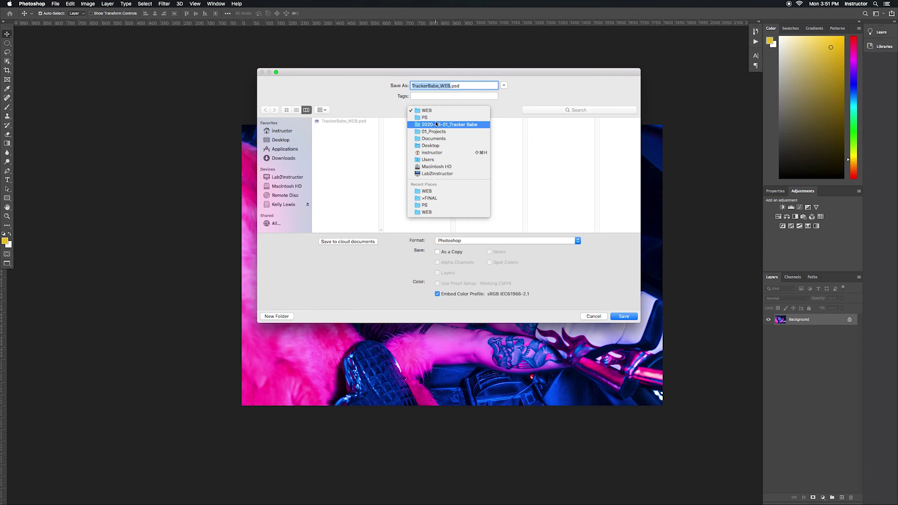
pyautogui.click(443, 126)
pyautogui.click(545, 122)
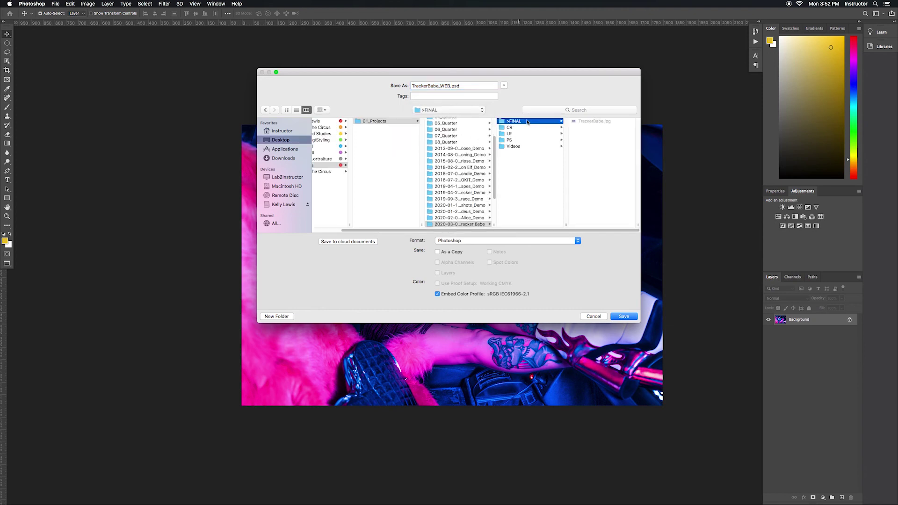
pyautogui.click(274, 316)
pyautogui.write('WEB')
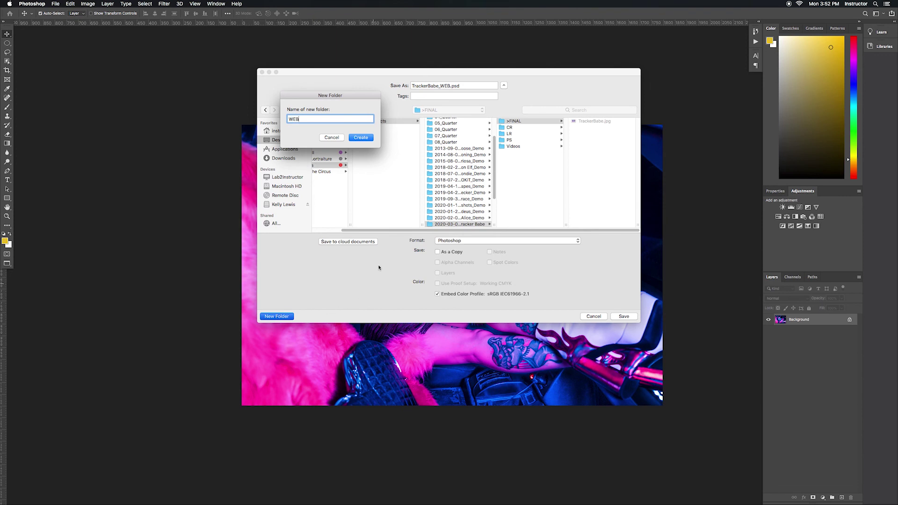
pyautogui.click(363, 138)
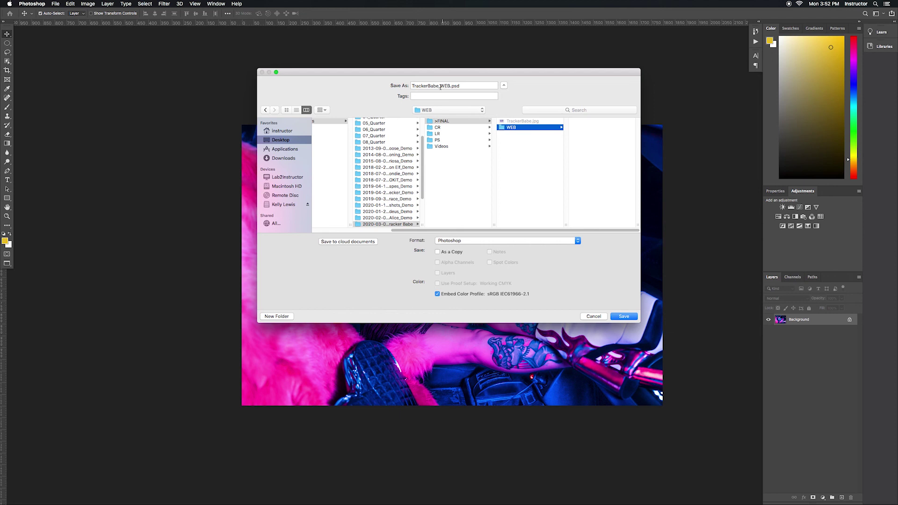
# - Save the image in JPEG format as TrackerBabe_WEB.jpg into that new WEB folder
pyautogui.click(450, 86)
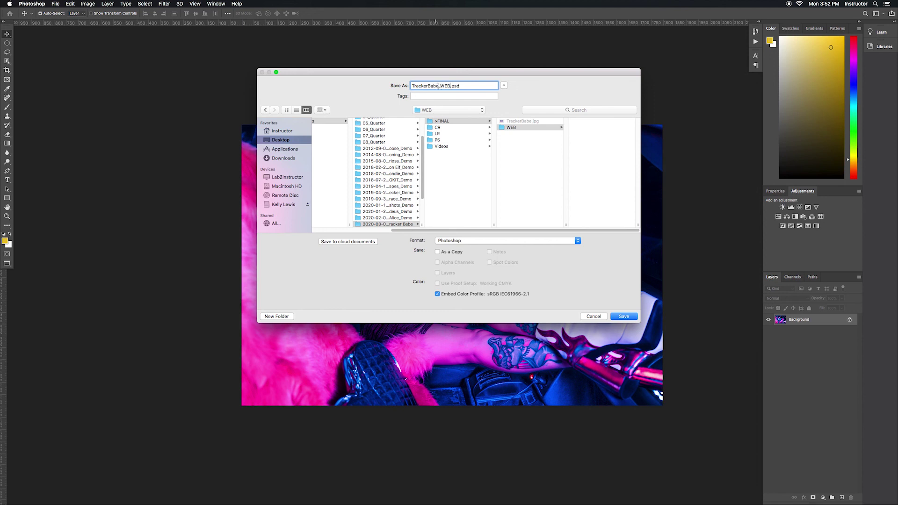
pyautogui.click(457, 243)
pyautogui.click(453, 286)
pyautogui.click(531, 127)
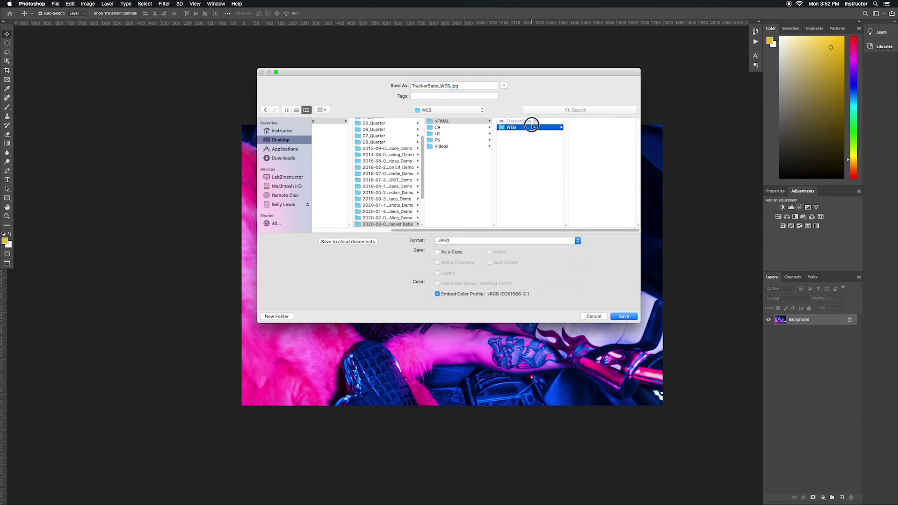
pyautogui.click(622, 318)
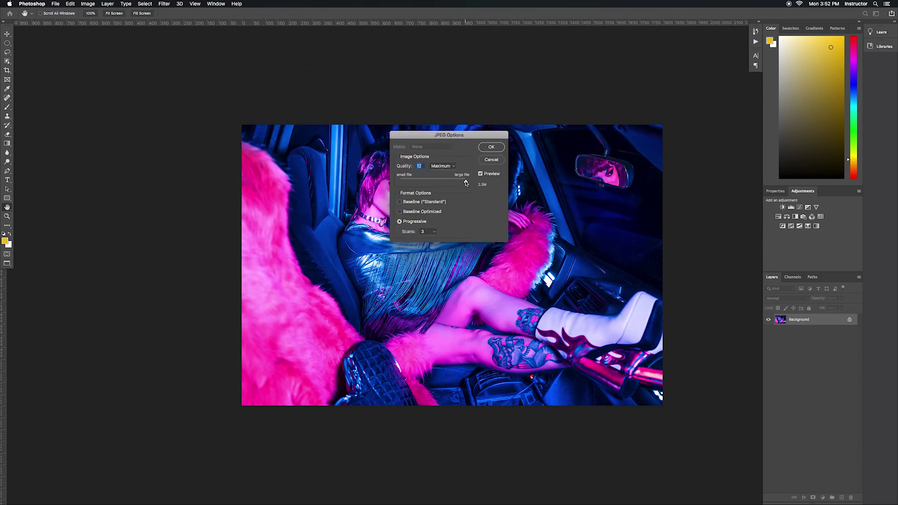
pyautogui.moveTo(465, 183)
pyautogui.mouseDown()
pyautogui.moveTo(397, 181)
pyautogui.moveTo(475, 181)
pyautogui.mouseUp()
# - Finish the JPEG save, then inspect TrackerBabe.psd in PS and TrackerBabe_WEB.psd in PS/WEB
pyautogui.click(488, 148)
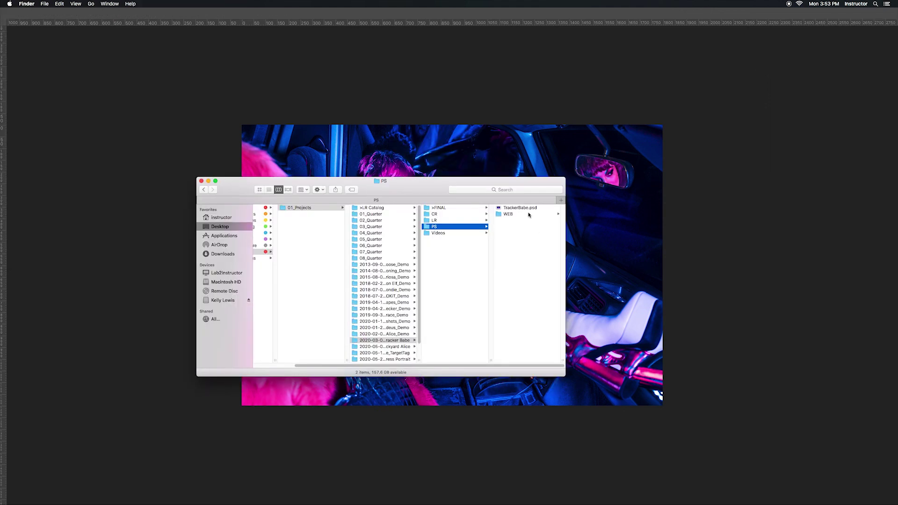
pyautogui.click(516, 209)
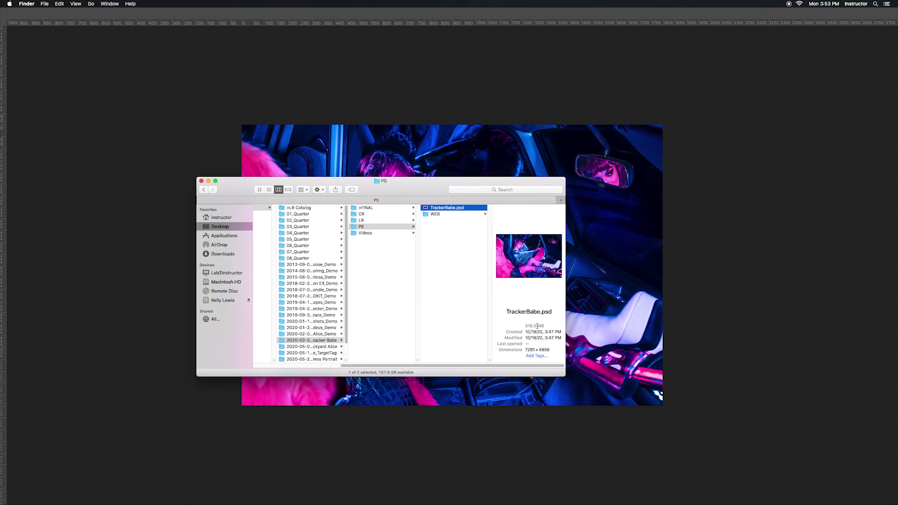
pyautogui.click(442, 213)
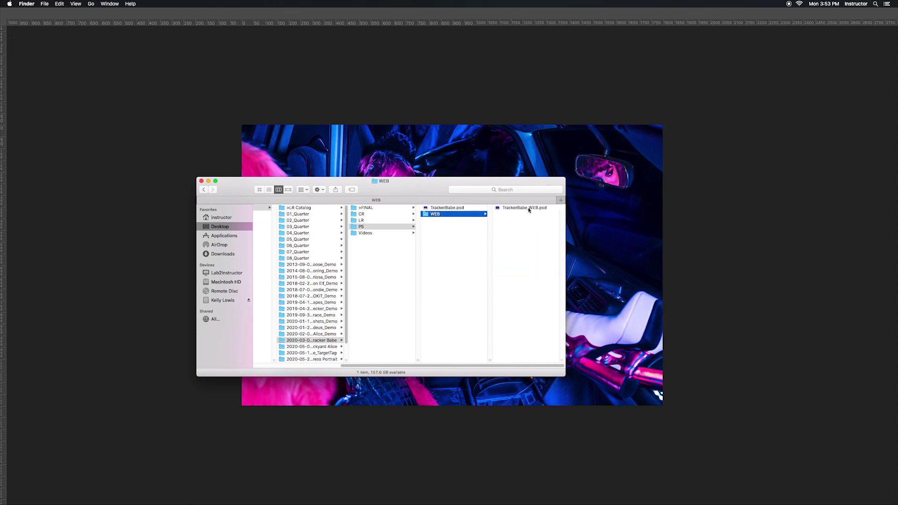
pyautogui.click(529, 209)
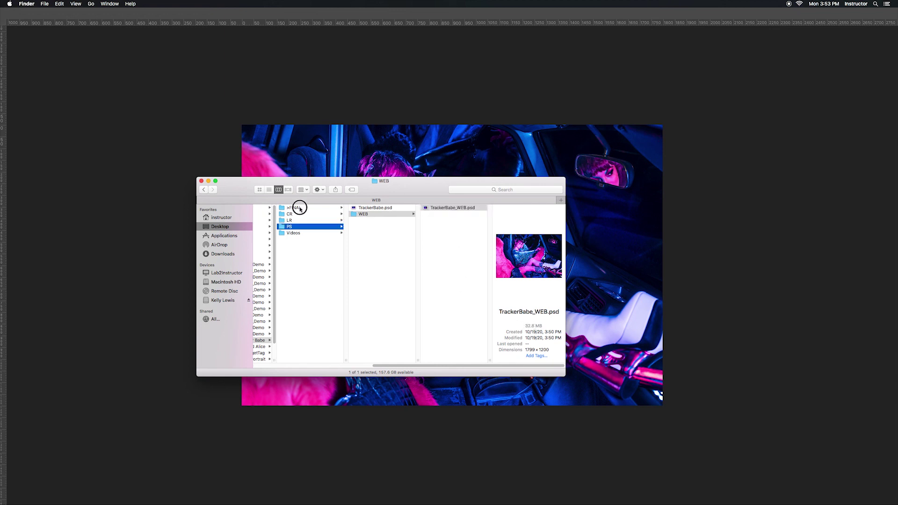
# - Inspect TrackerBabe.jpg in >FINAL and the 1799 × 1200, 2.6 MB TrackerBabe_WEB.jpg in >FINAL/WEB
pyautogui.click(294, 208)
pyautogui.click(374, 208)
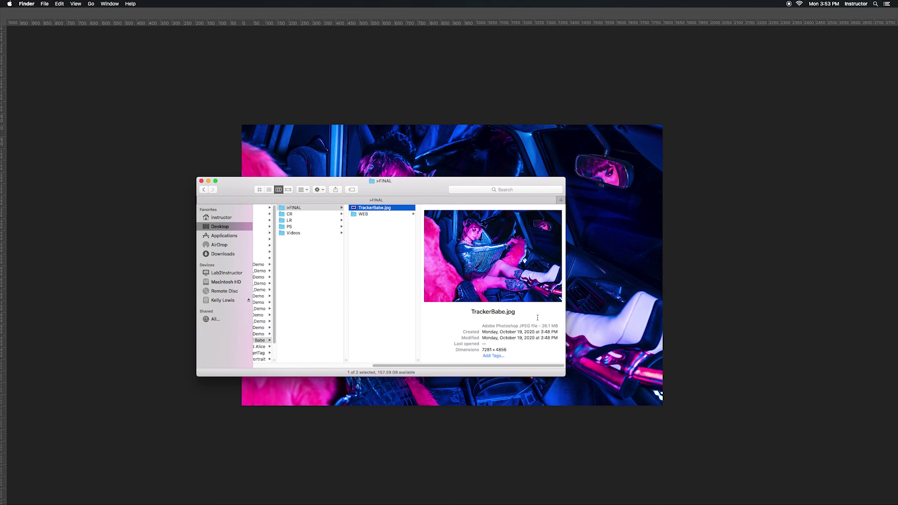
pyautogui.click(372, 214)
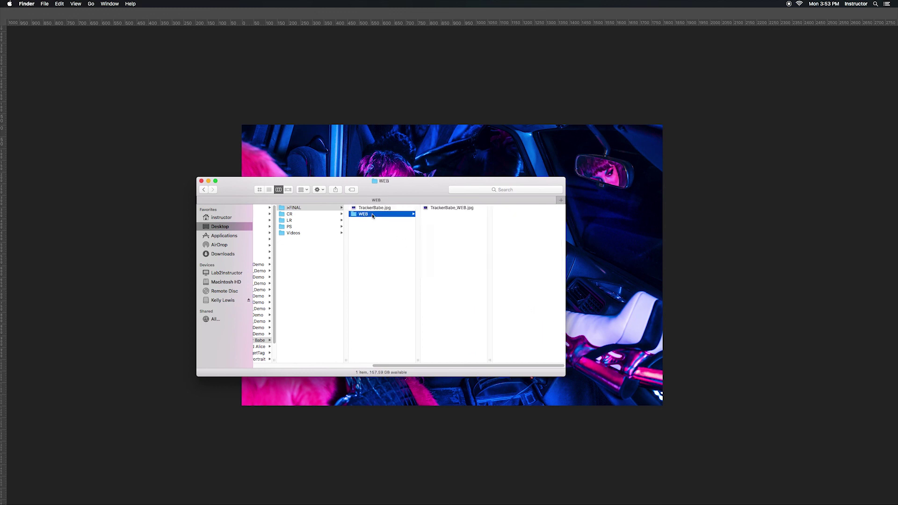
pyautogui.click(442, 210)
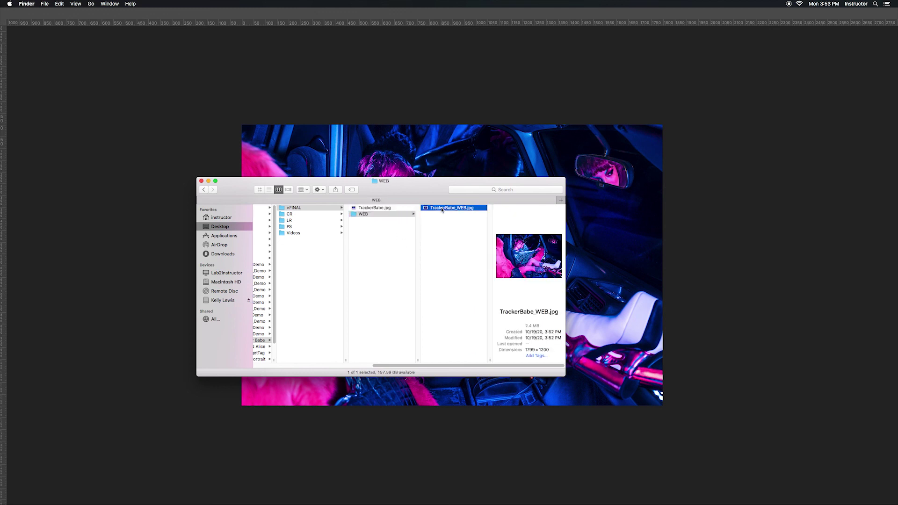